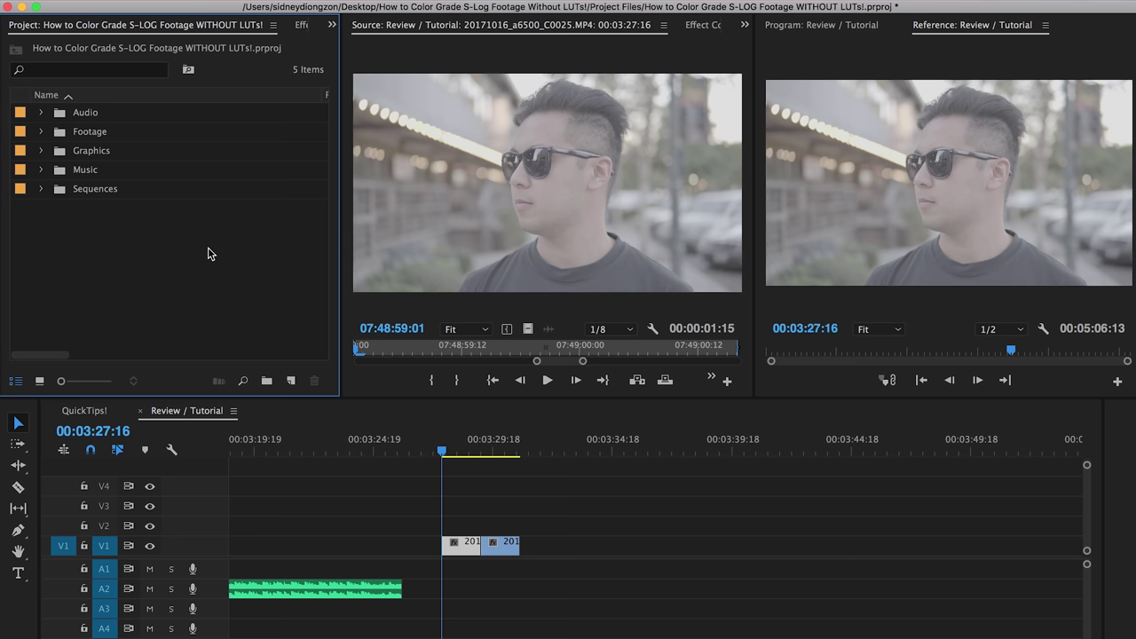
Step: Search for 'lumetri color', apply it to the first timeline clip and check its Effect Controls settings
click(304, 26)
click(155, 50)
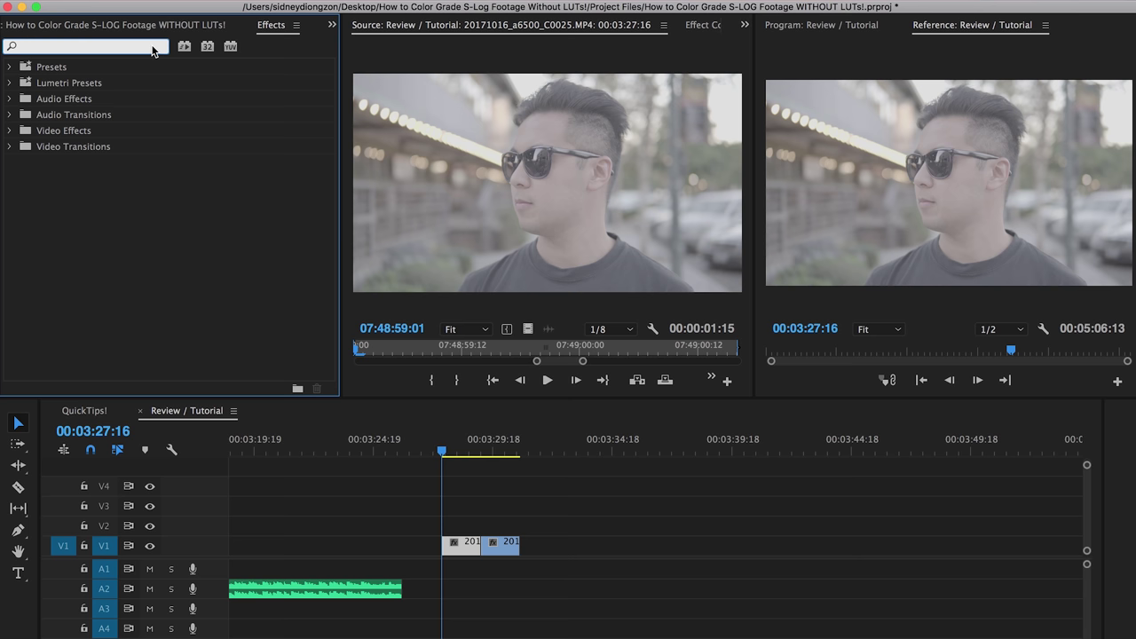
text(lumetri )
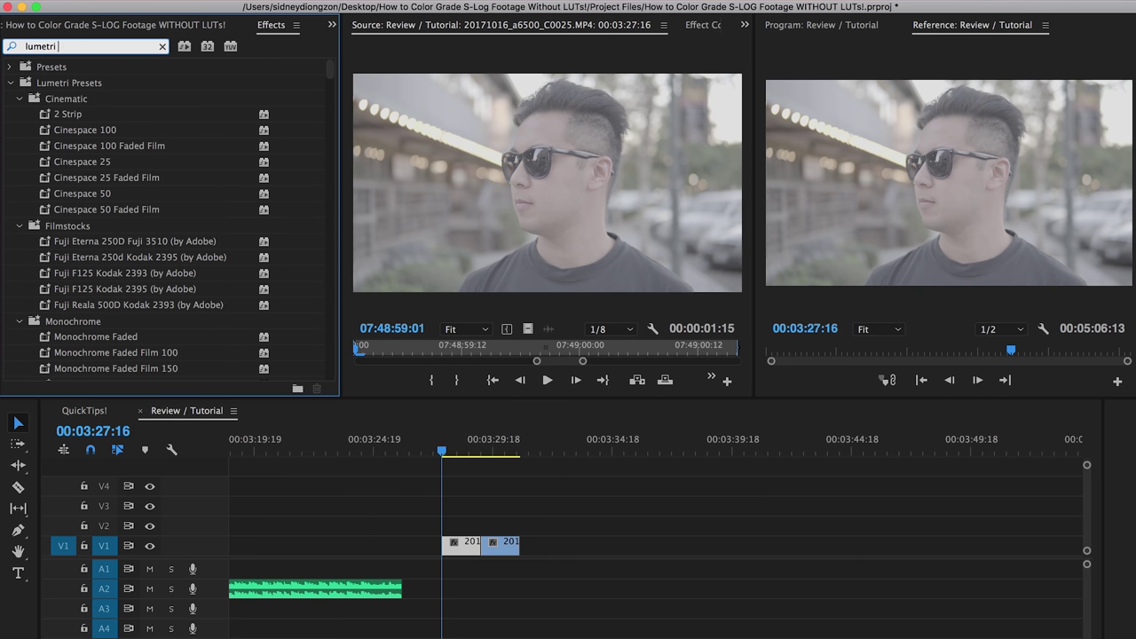
text(colo)
drag(105, 167, 467, 552)
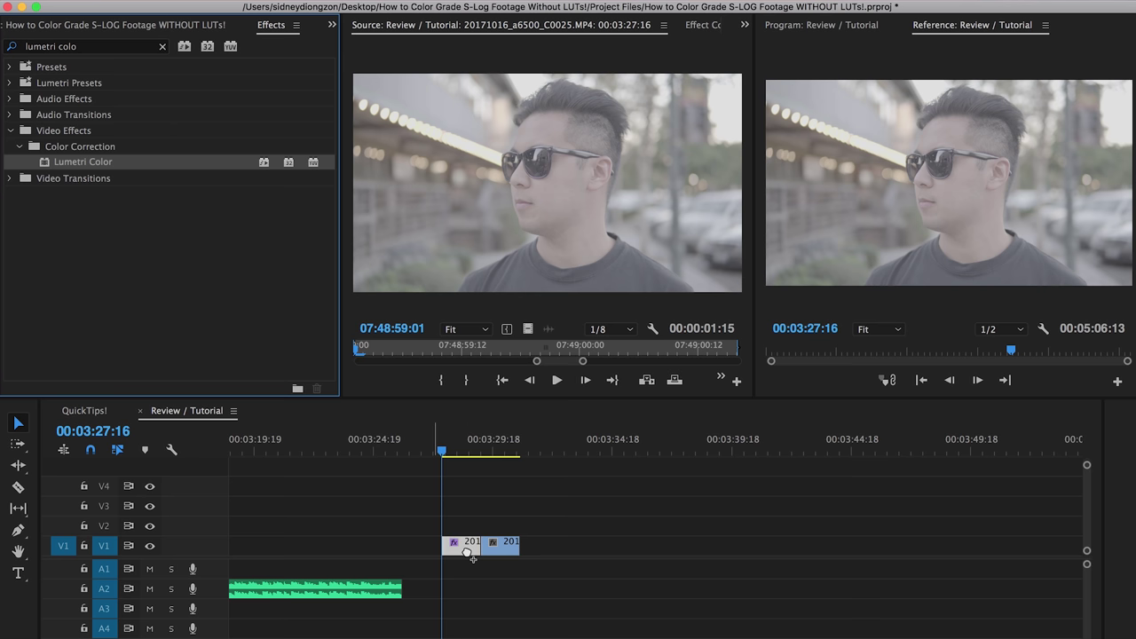
click(705, 25)
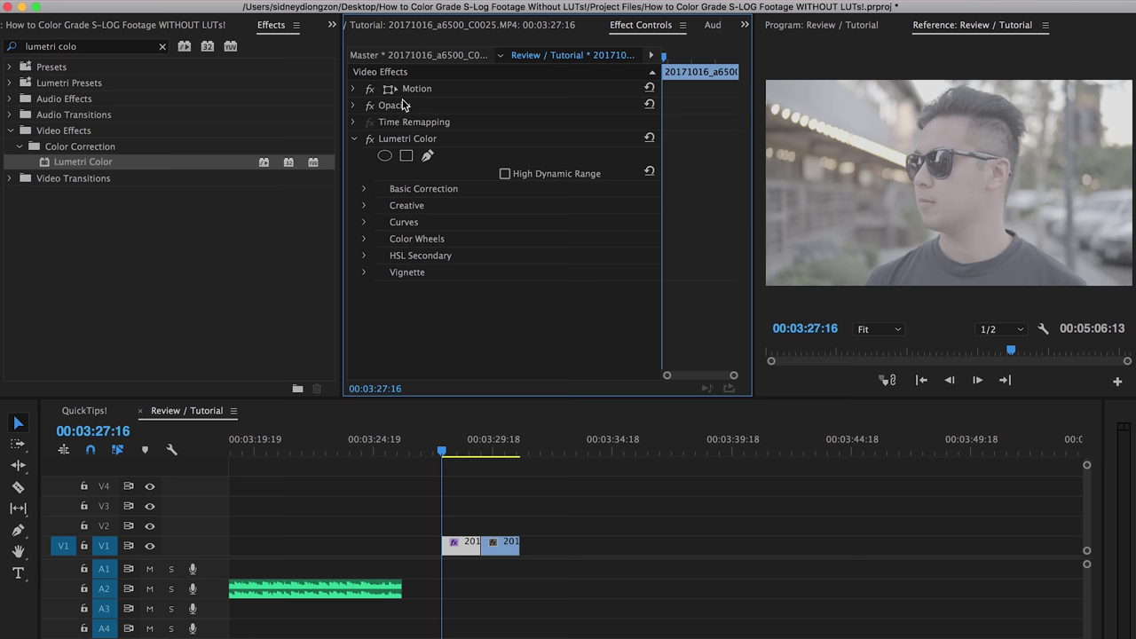
click(136, 29)
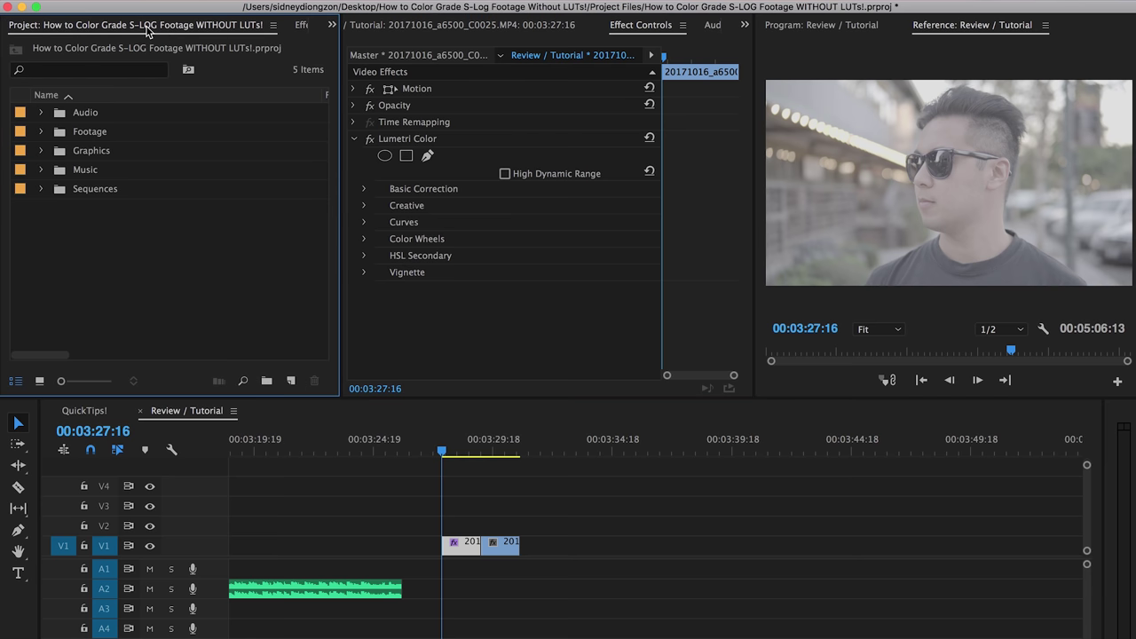
Step: Switch to the Color workspace through Window > Workspaces
click(441, 0)
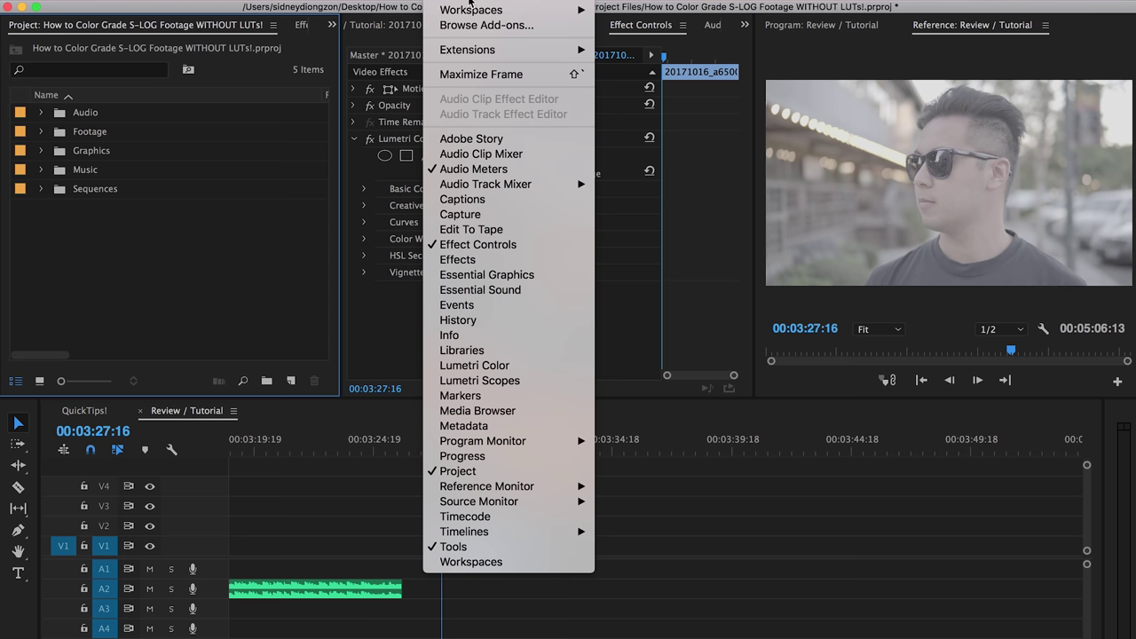
mouse_move(471, 9)
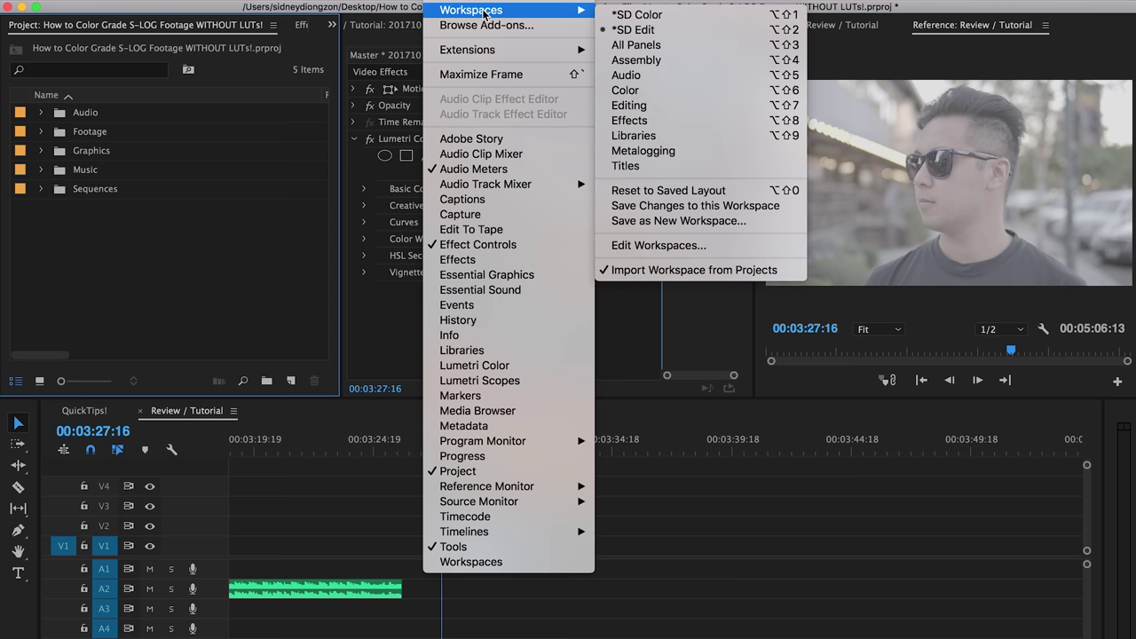
click(622, 90)
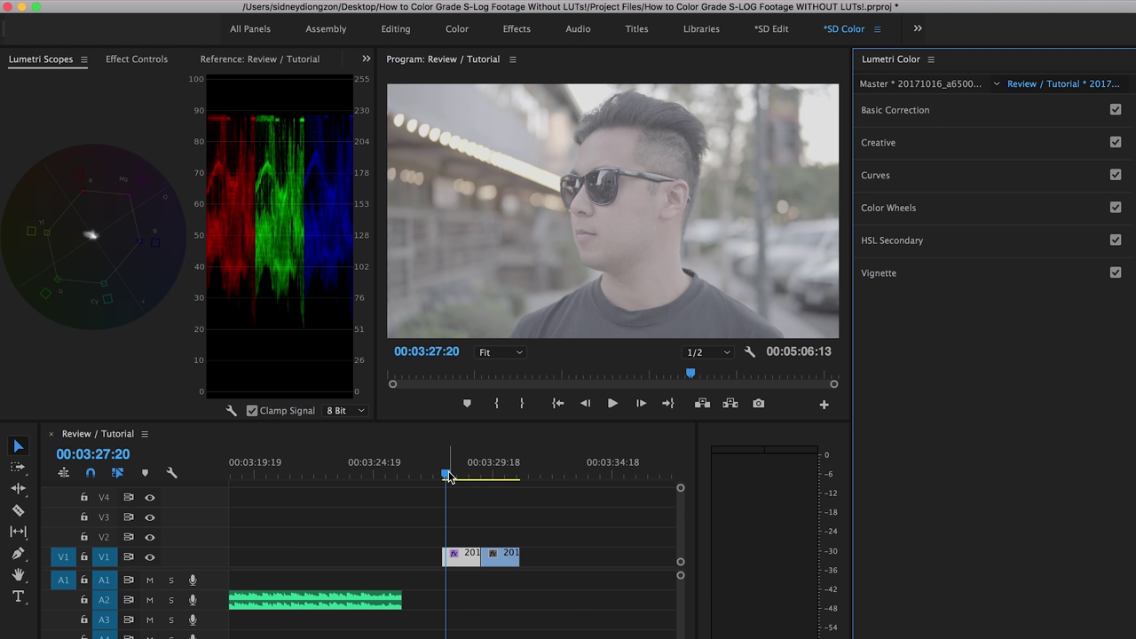
Step: Compare the graded second clip with the ungraded first, then expand the Color Wheels section
click(494, 477)
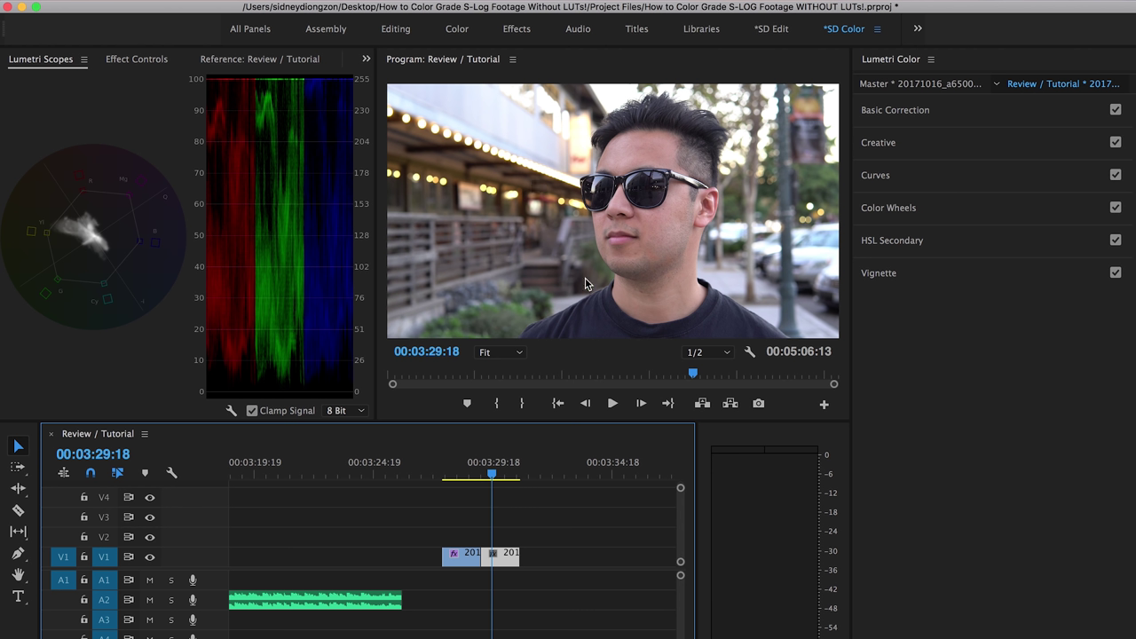
click(464, 478)
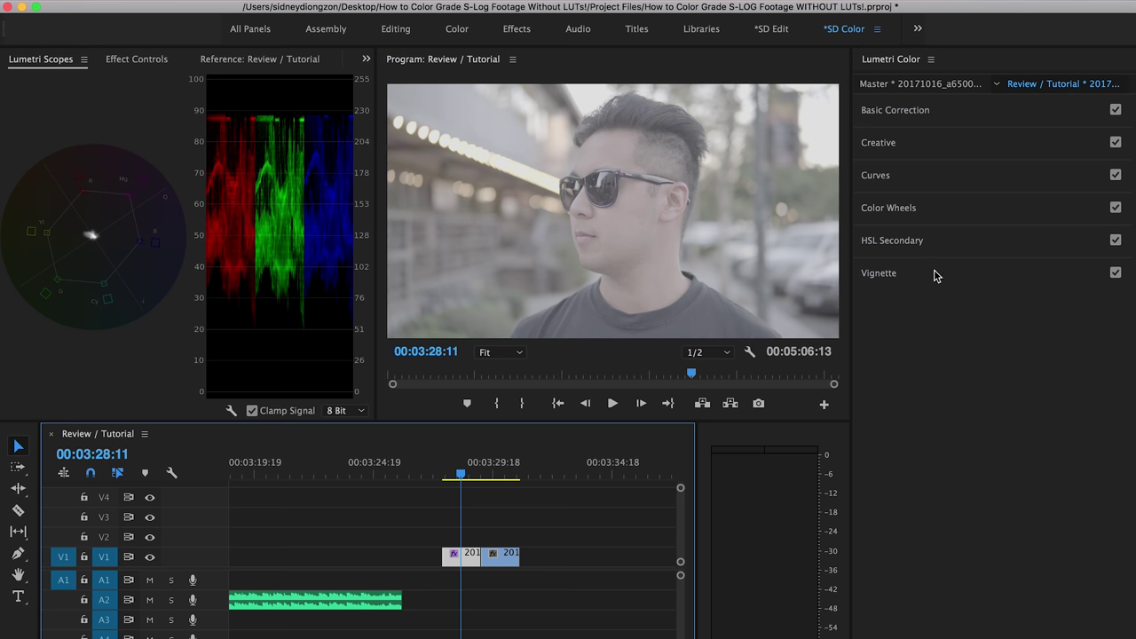
click(944, 215)
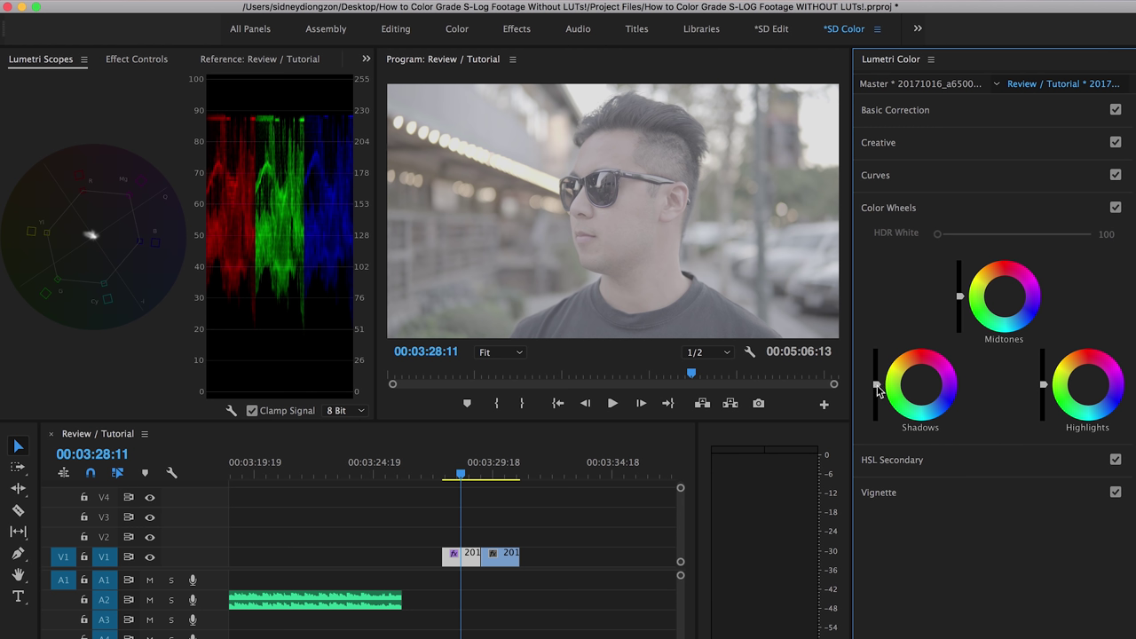
Step: Drag the Shadows wheel brightness slider down to deepen the blacks
drag(877, 385, 878, 414)
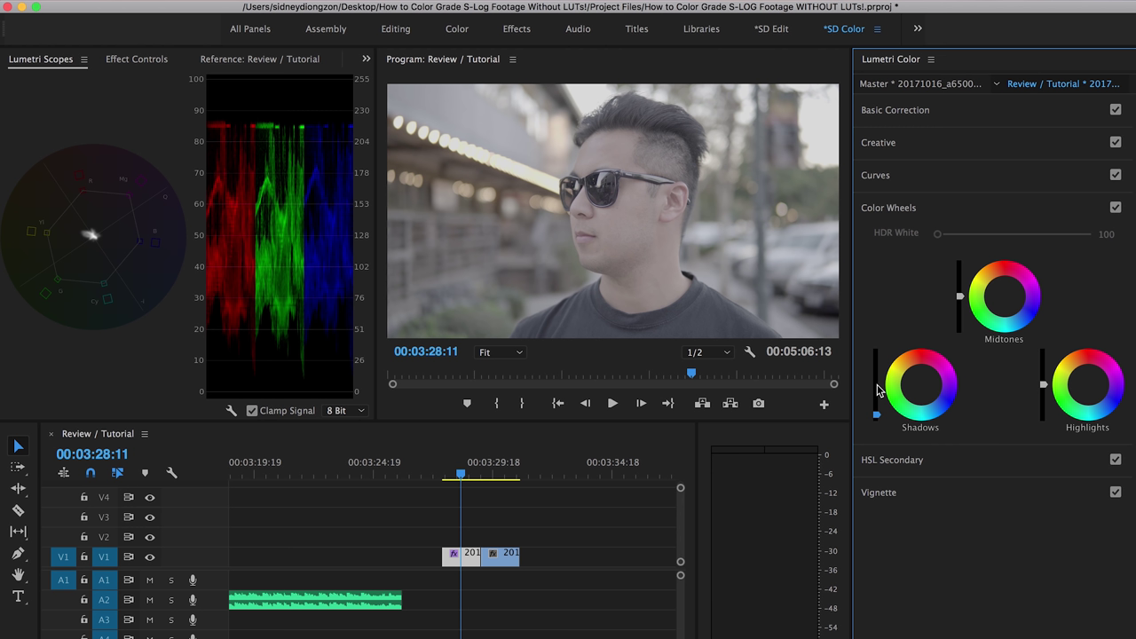
Step: Lower the midtones, darken the shadows a touch, brighten the highlights and set Basic Correction Shadows to -22.7
drag(959, 296, 960, 316)
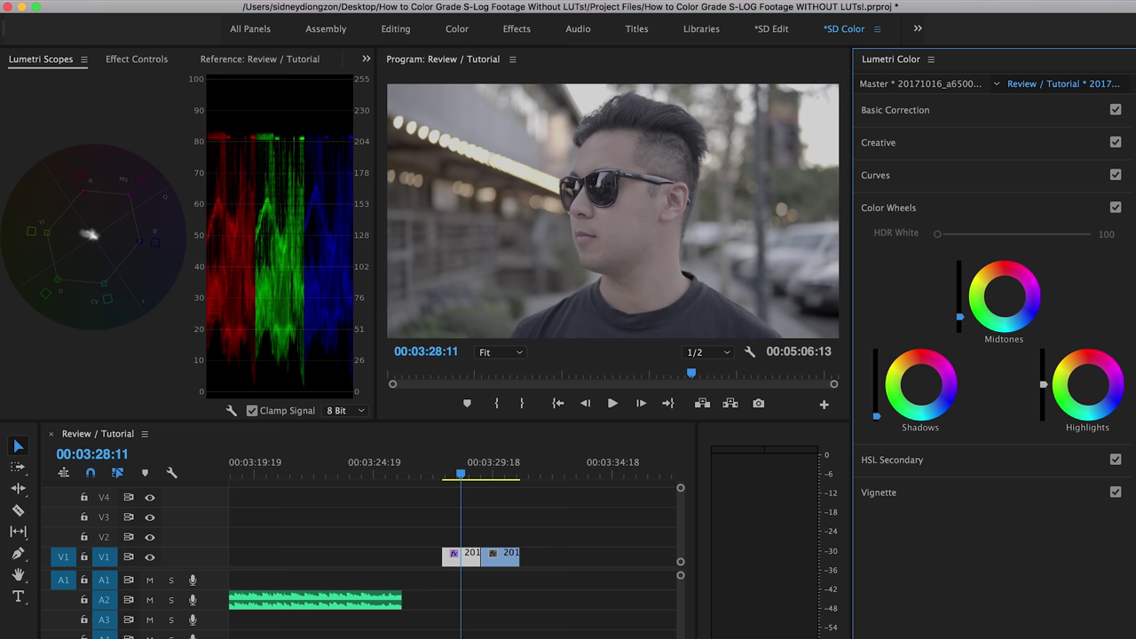
drag(877, 415, 877, 419)
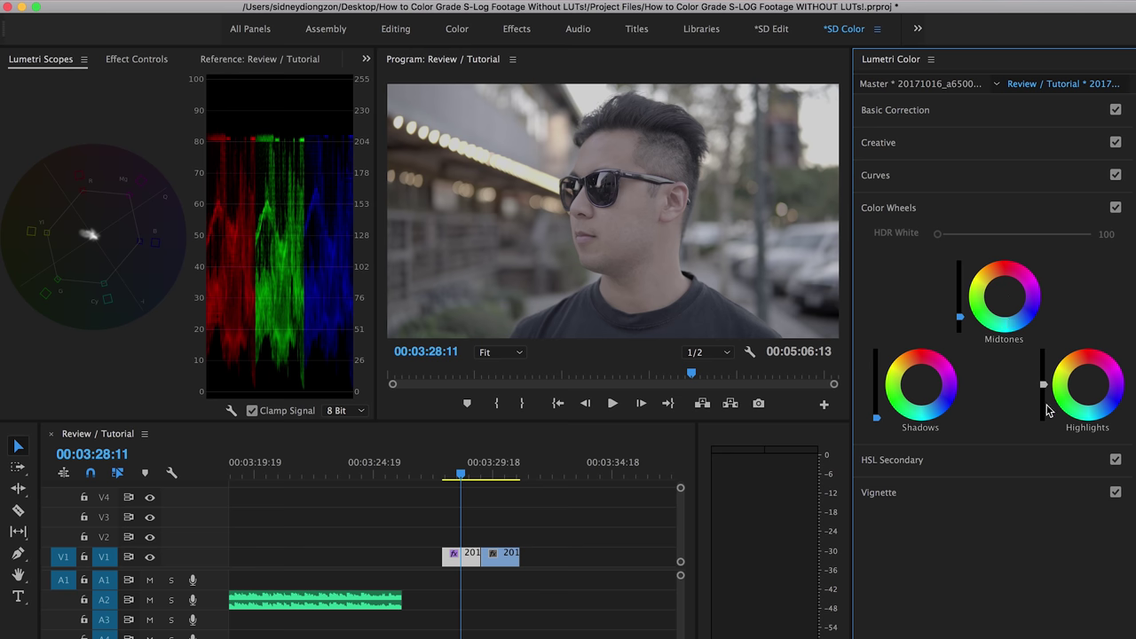
drag(1044, 384, 1044, 370)
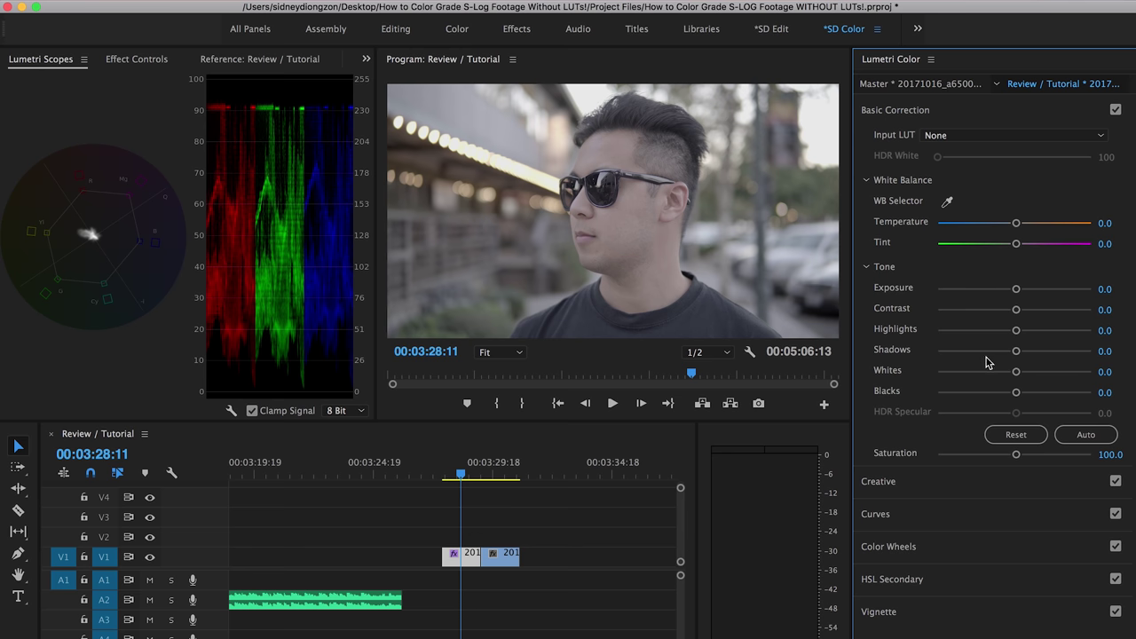
click(996, 352)
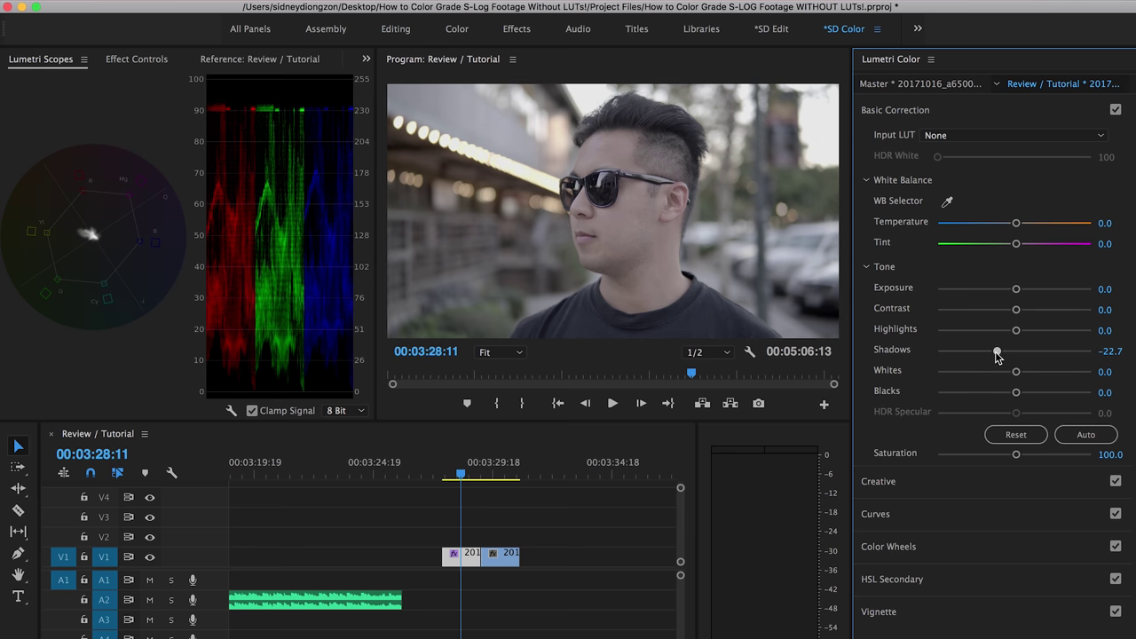
Step: Pull Basic Correction Shadows down to about -30.9 and lift the Shadows wheel slider very slightly
drag(995, 351, 986, 356)
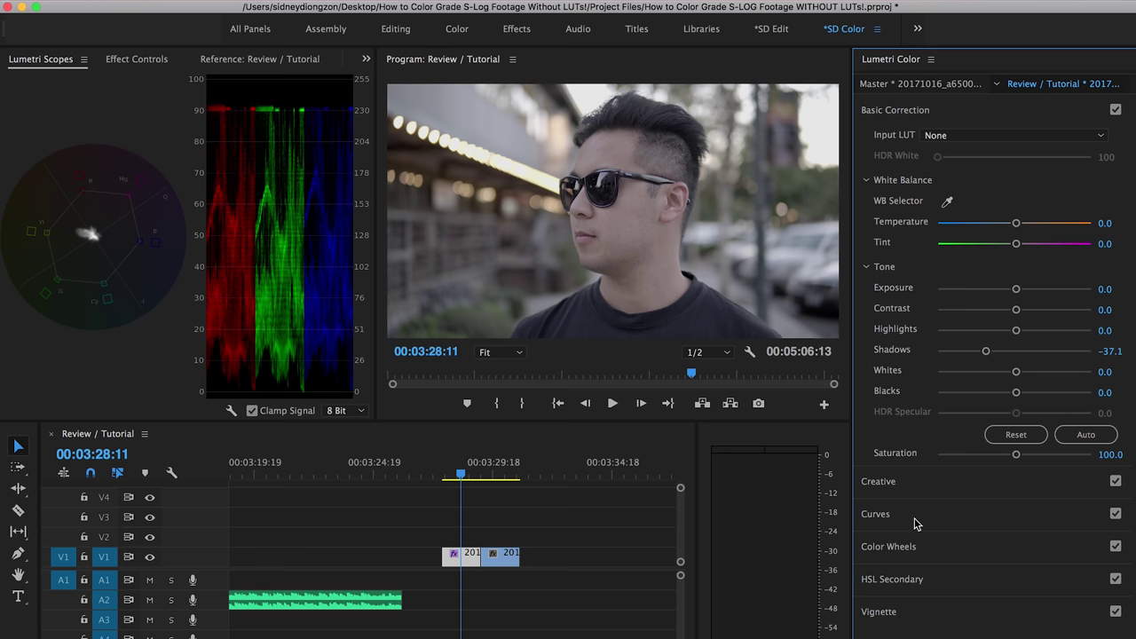
click(888, 546)
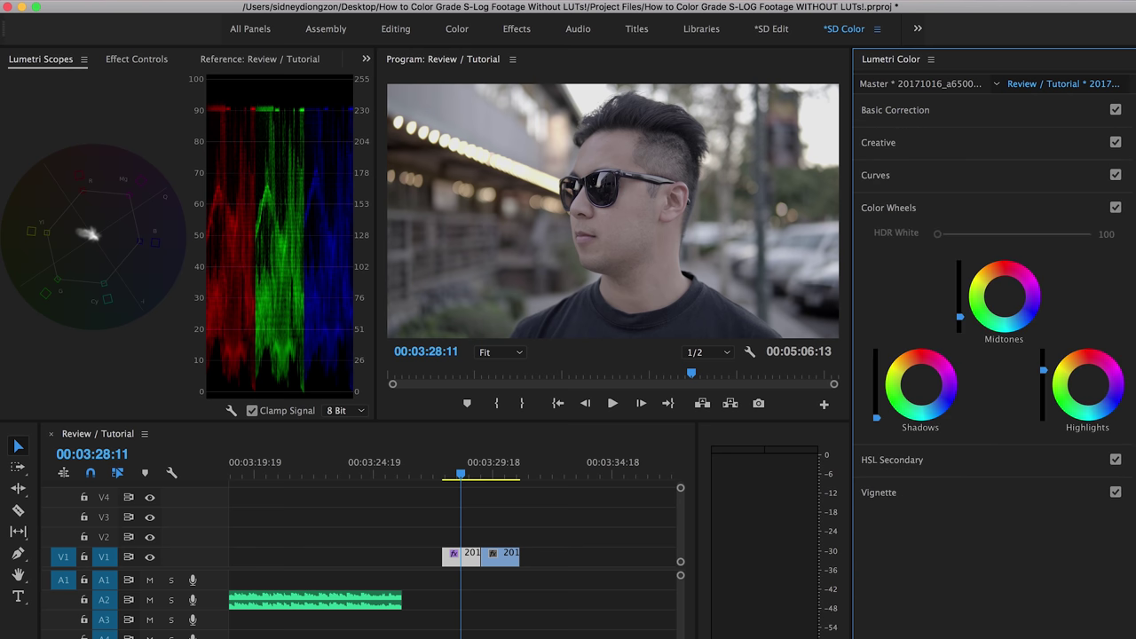
drag(877, 418, 877, 413)
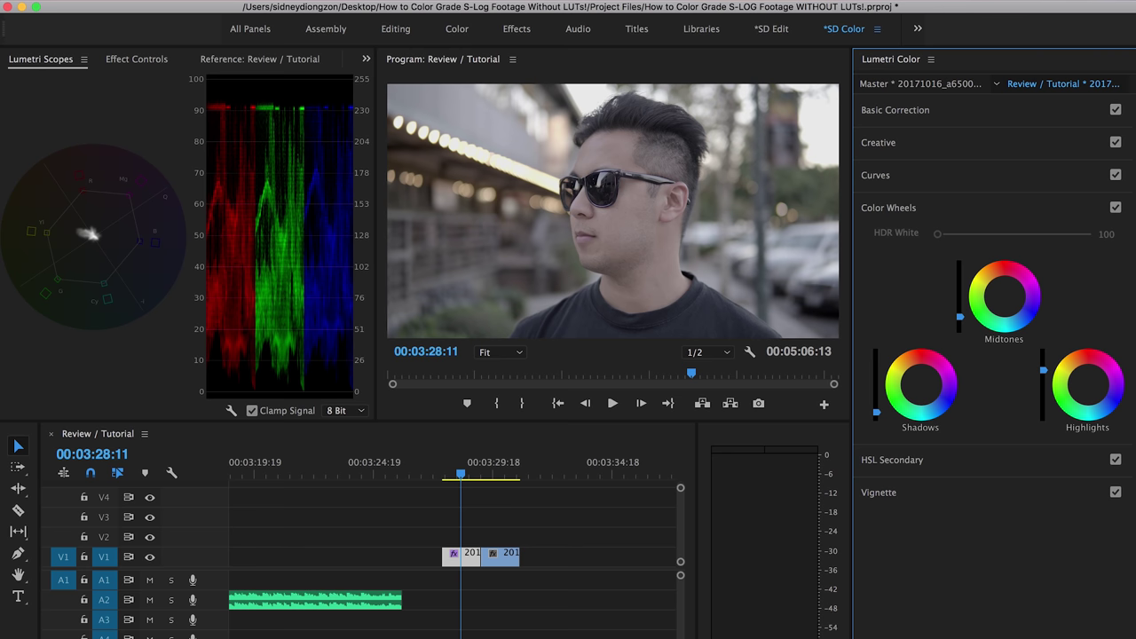
Step: In Basic Correction, boost Saturation to 151.5 and bring Whites down to -15.5
click(939, 114)
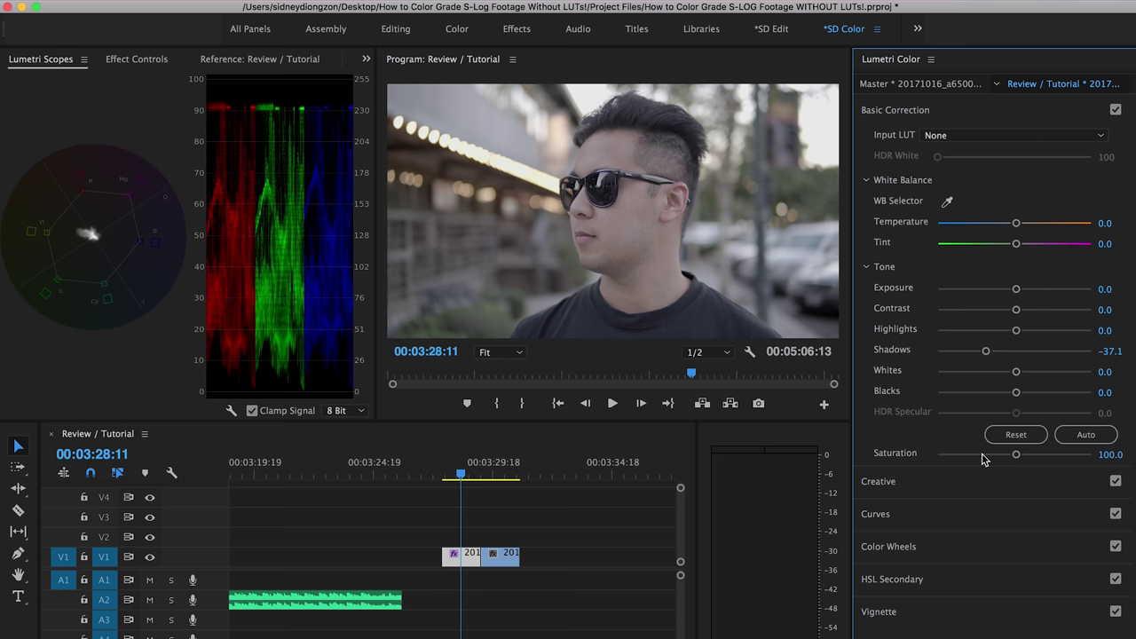
drag(1033, 455, 1054, 459)
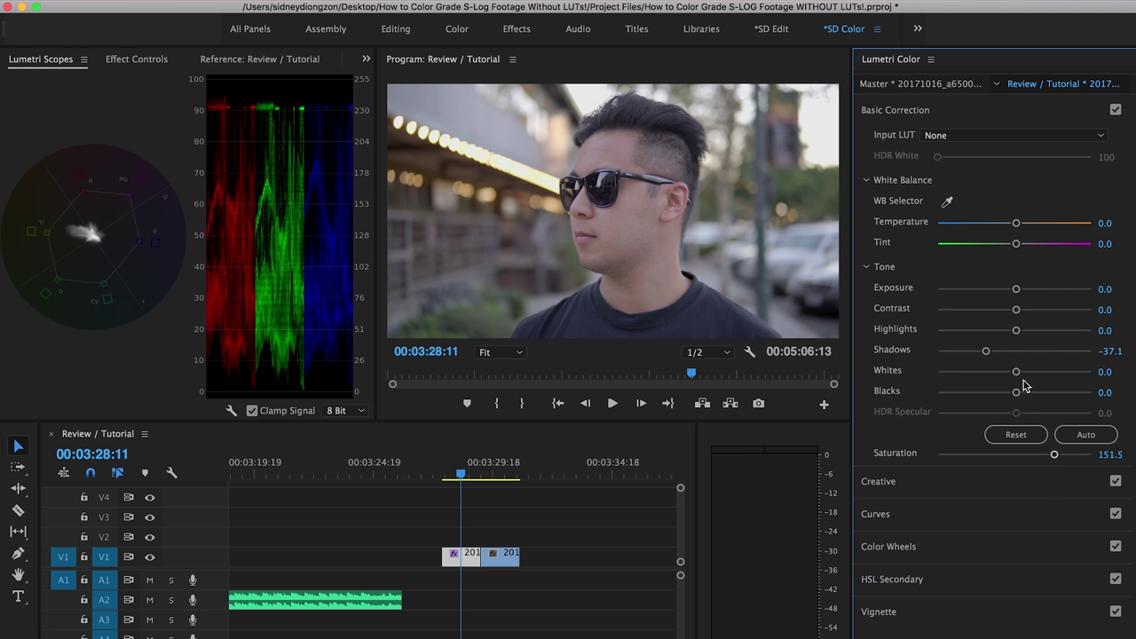
click(1000, 374)
drag(1001, 374, 1003, 374)
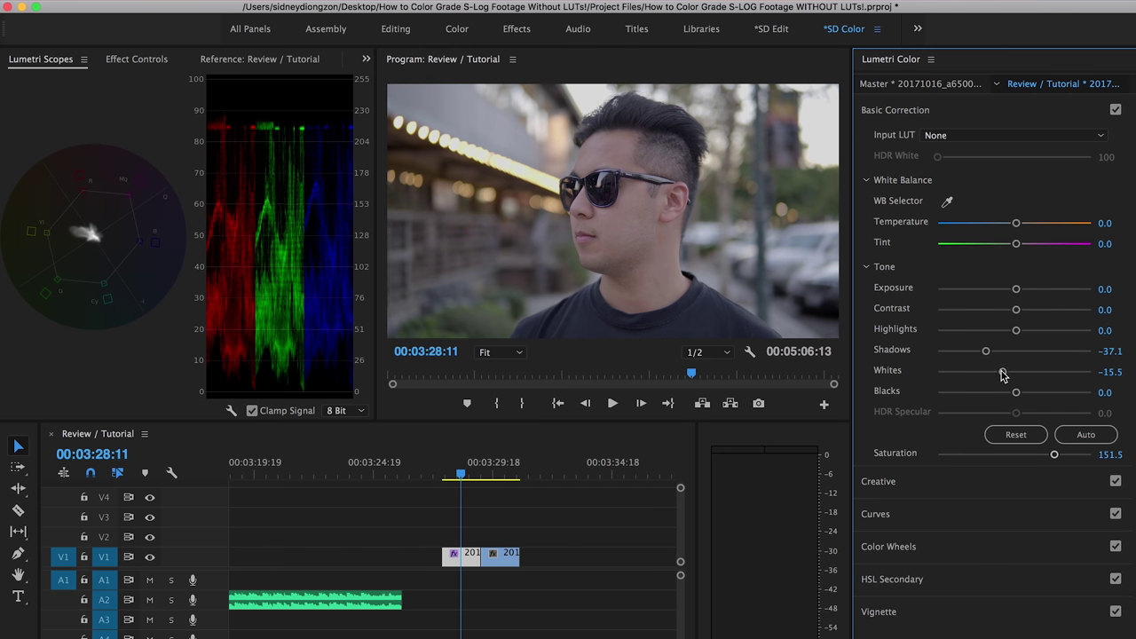
Step: Brighten the midtones slightly, set Contrast to -26.8, lift Shadows and raise Saturation, then view the next clip
click(926, 546)
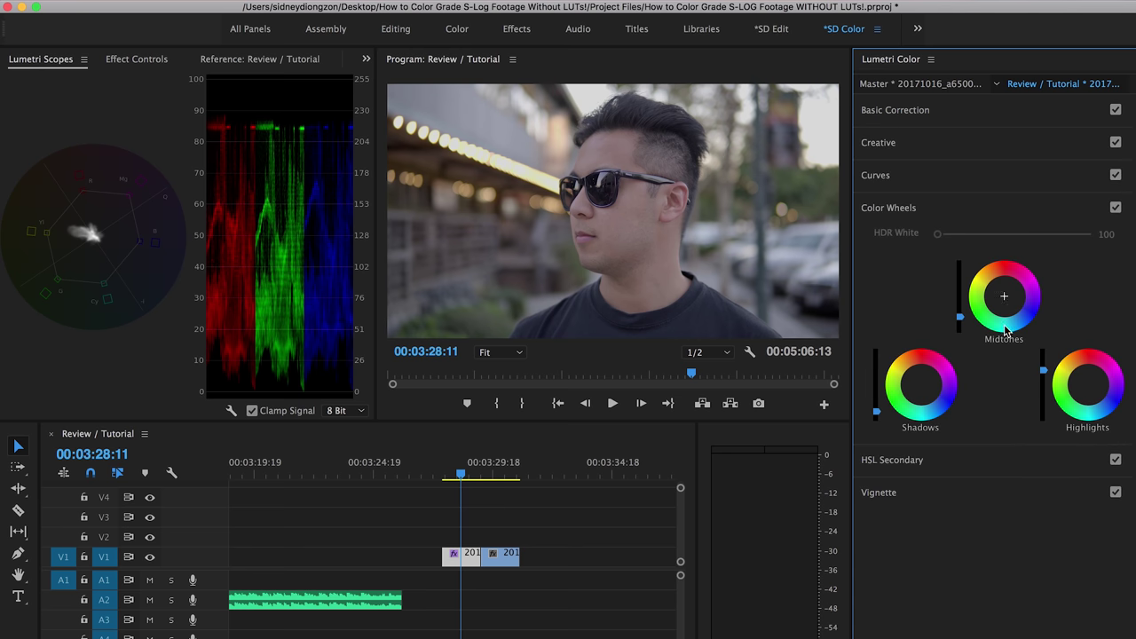
drag(960, 321, 961, 310)
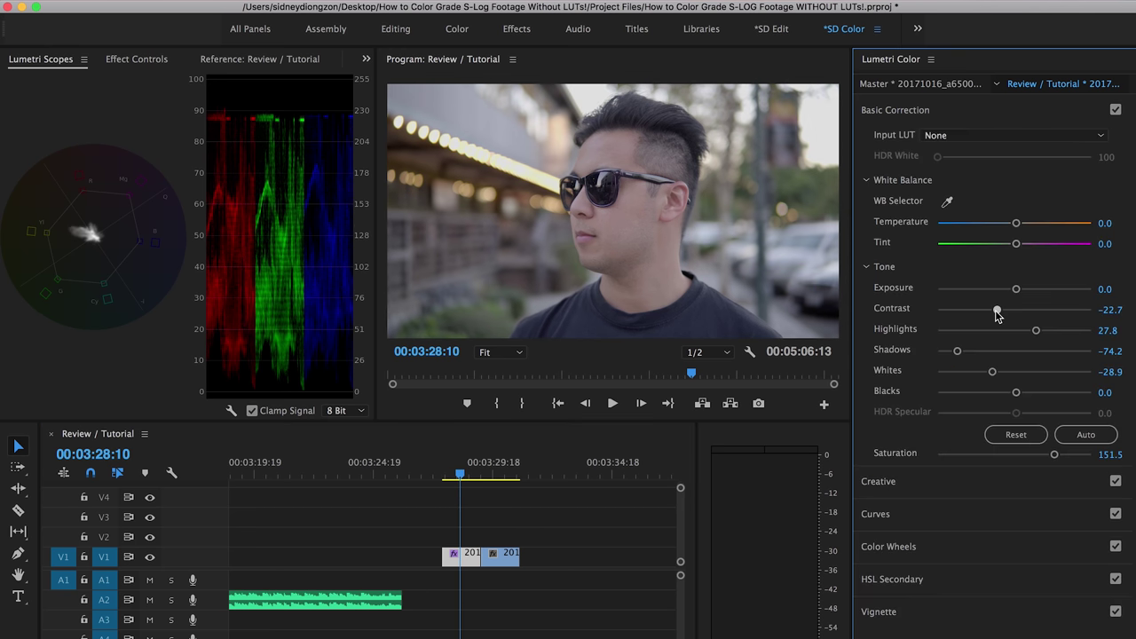
drag(996, 312, 993, 312)
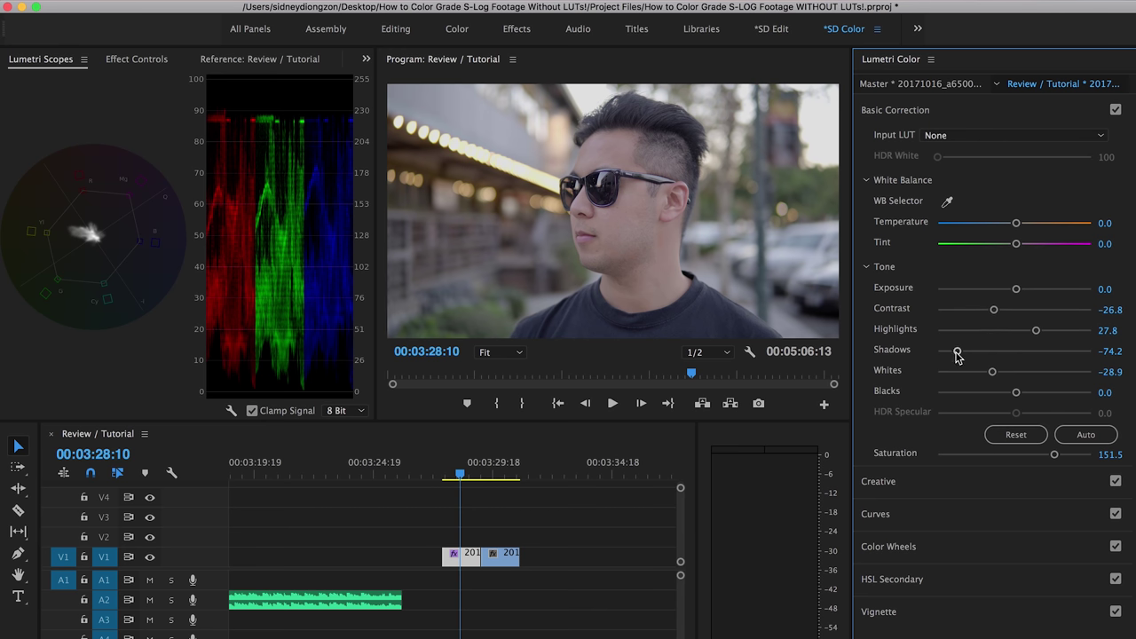
drag(957, 356, 948, 357)
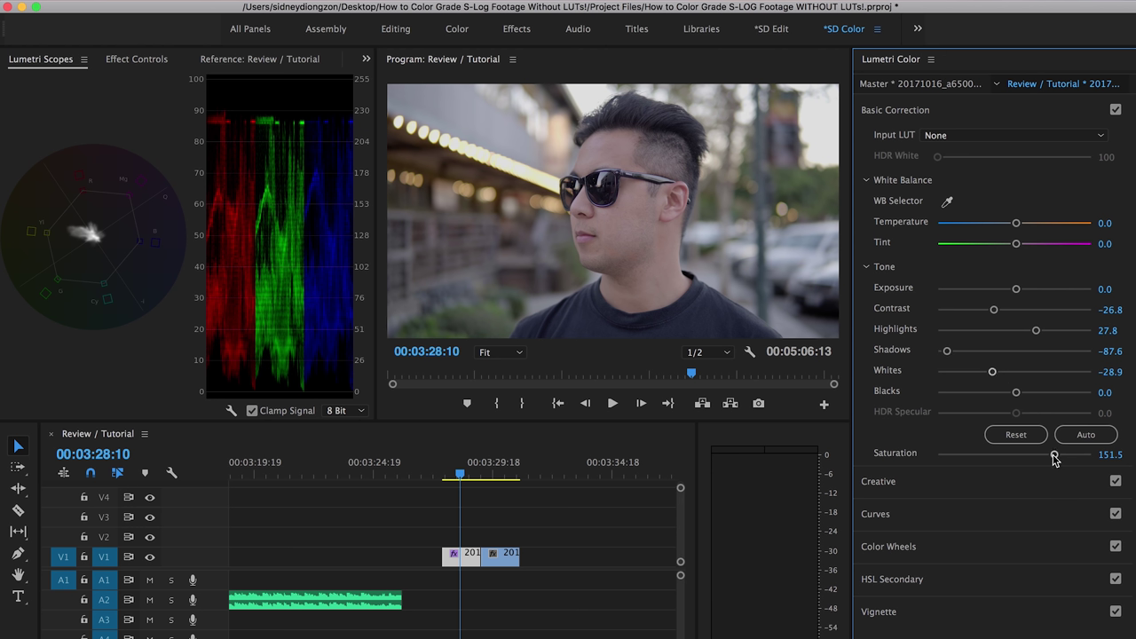
drag(1058, 455, 1066, 454)
click(500, 475)
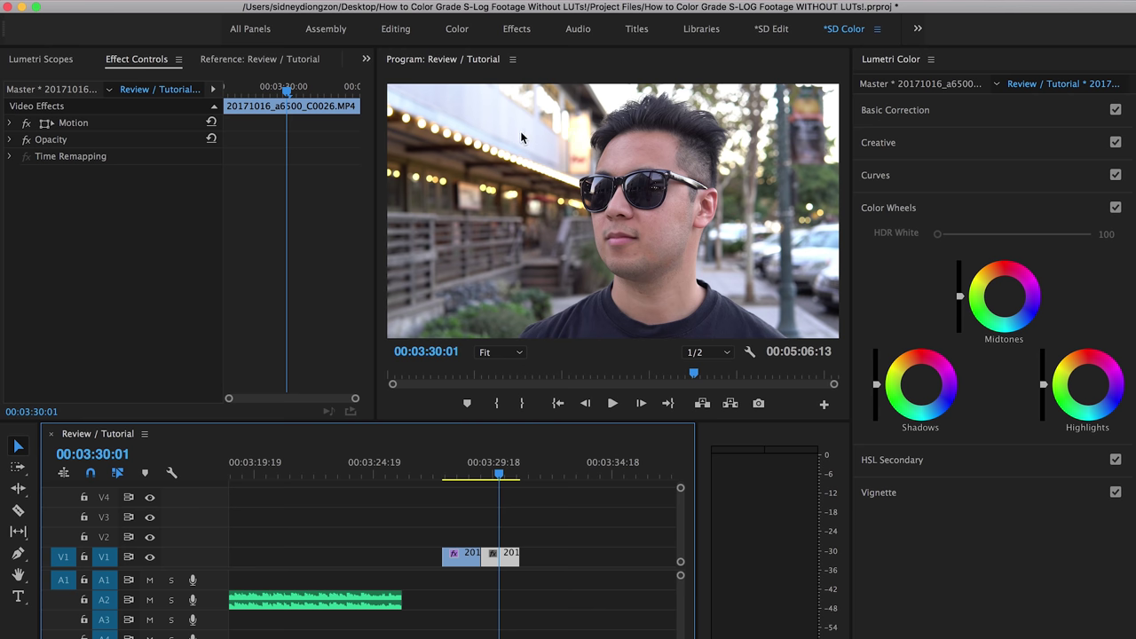
Step: Toggle between the graded clip and the next clip, ending back on C0025
click(466, 477)
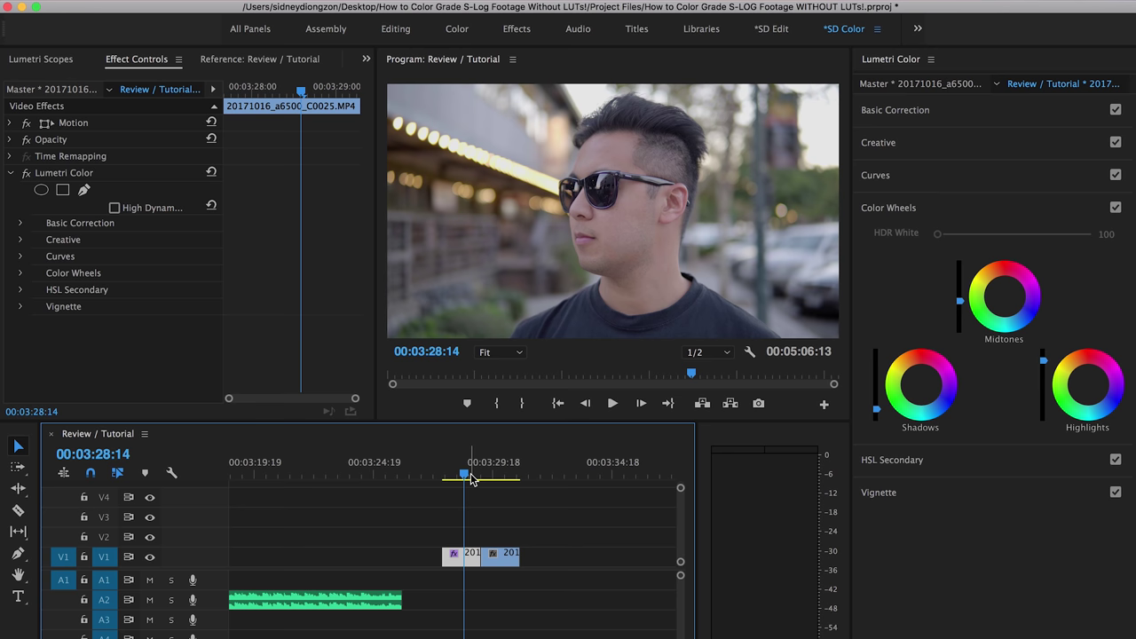
click(489, 475)
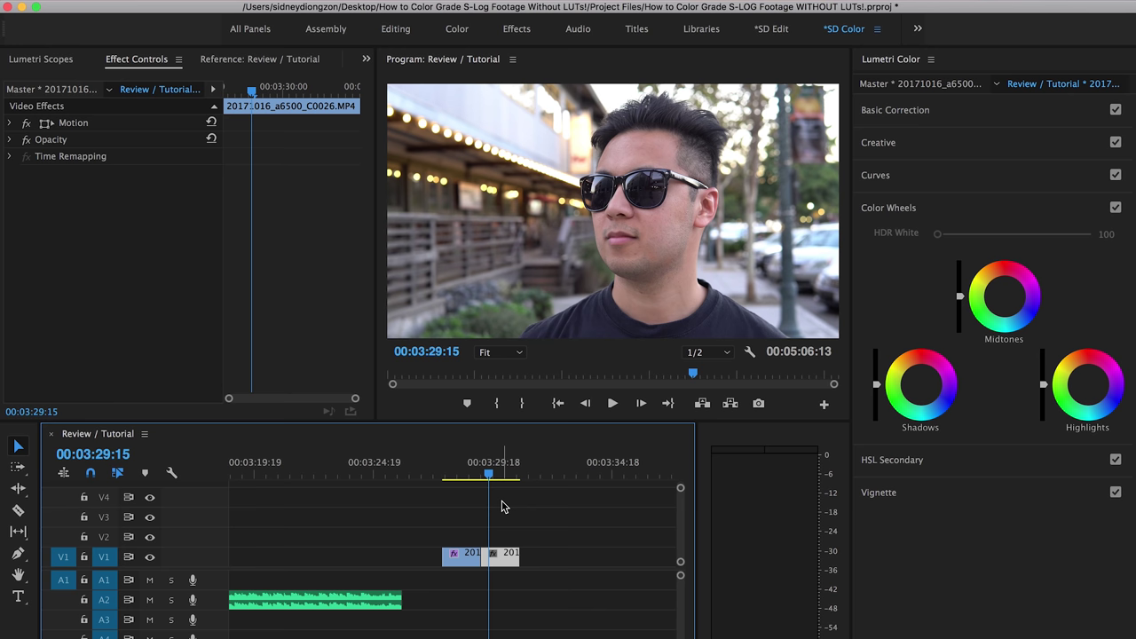
click(459, 475)
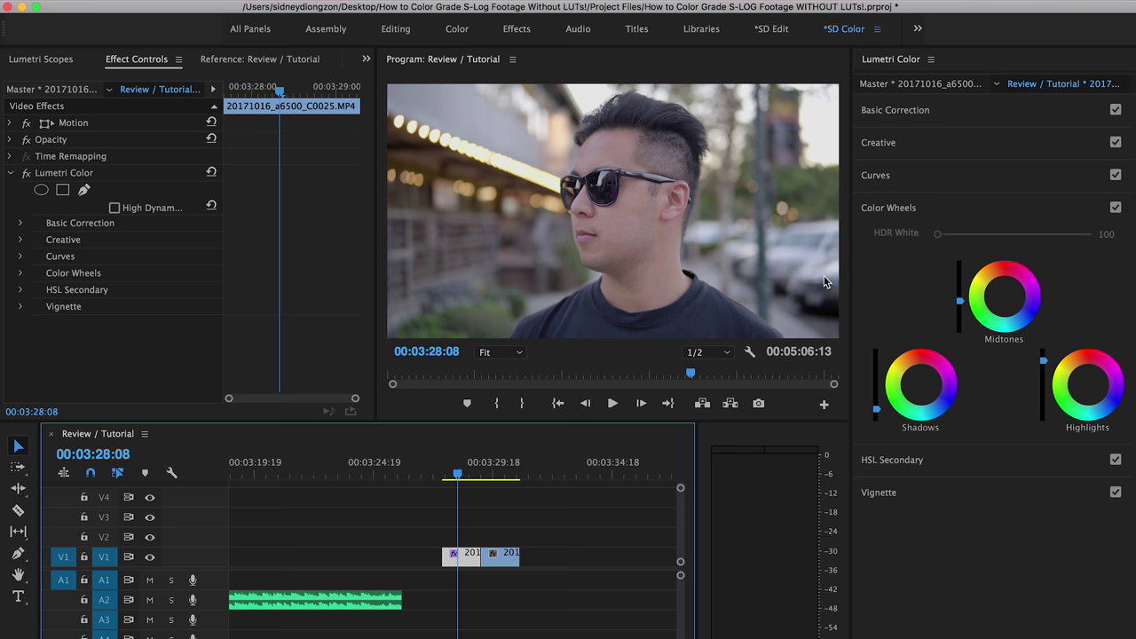
Step: Add a lower and an upper point on the RGB curve, easing the lower one into a gentle S-curve
click(955, 182)
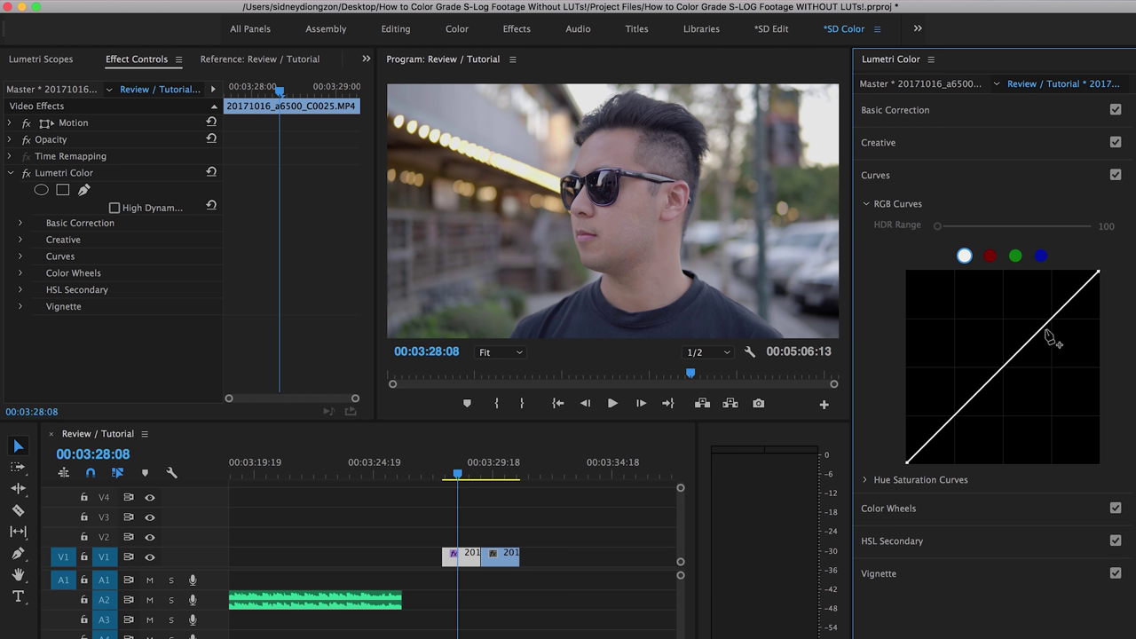
click(972, 399)
drag(972, 401, 974, 404)
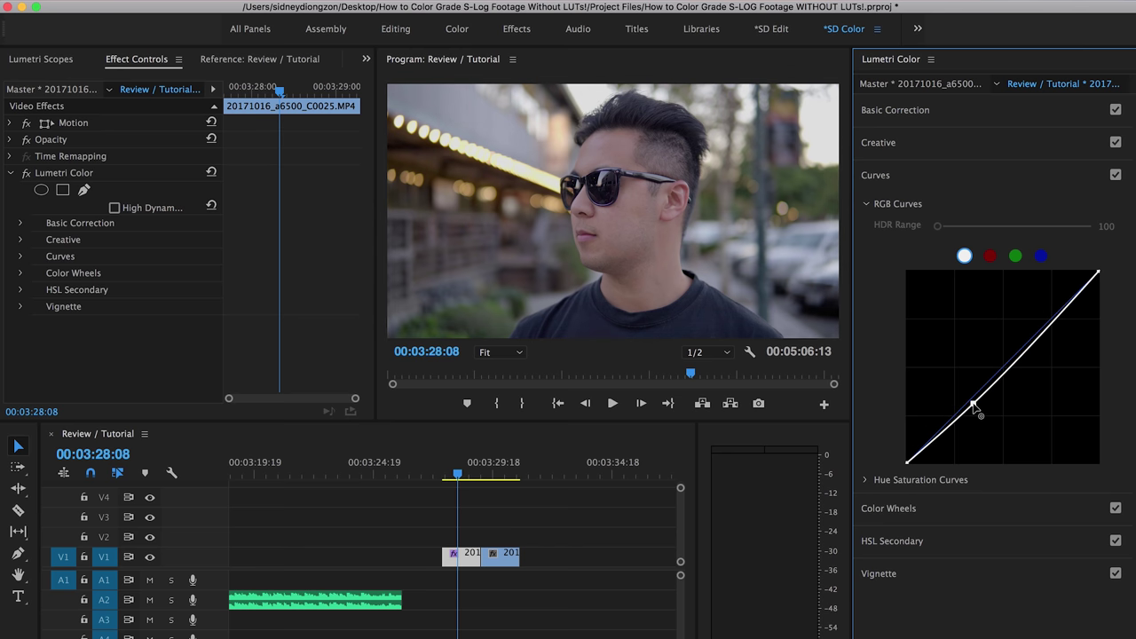
click(1017, 356)
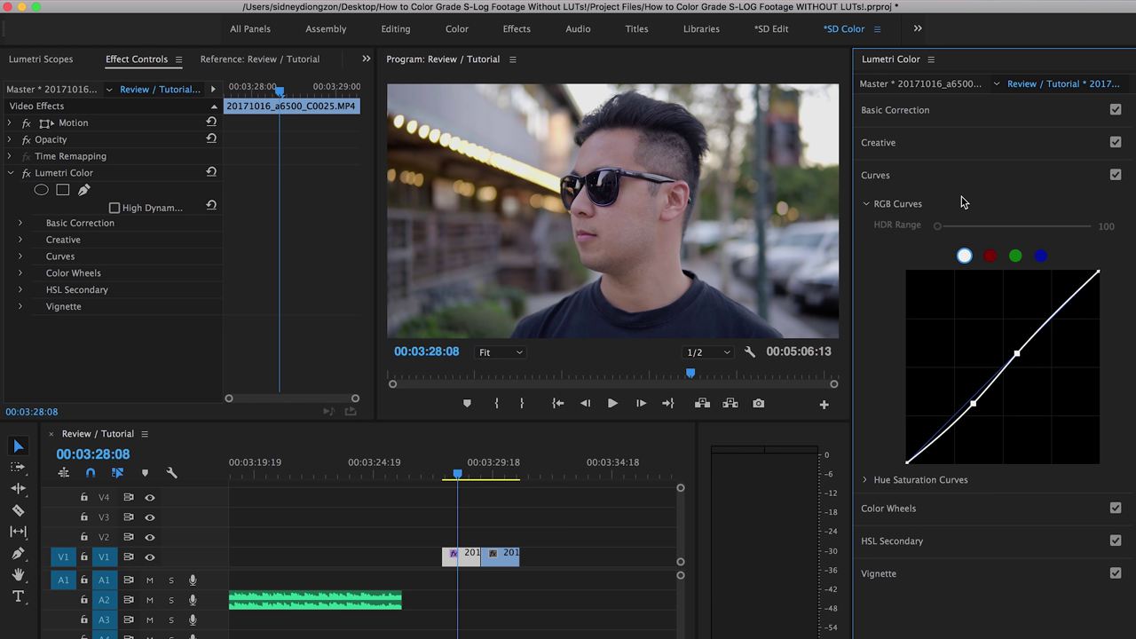
key(Right)
key(Right)
key(Right)
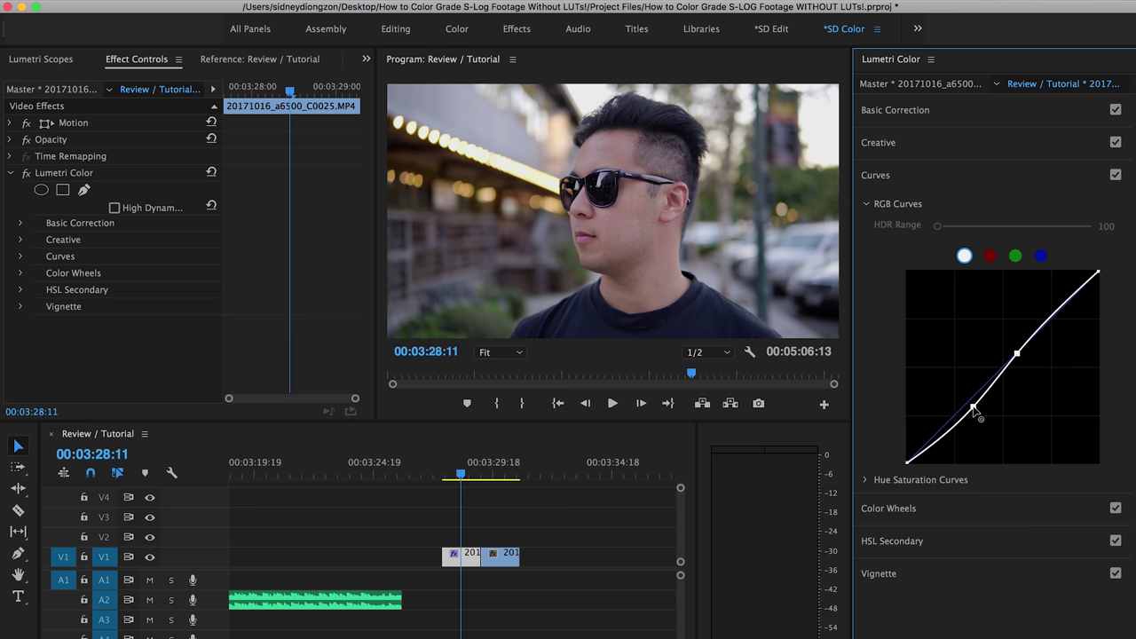
drag(974, 408, 973, 396)
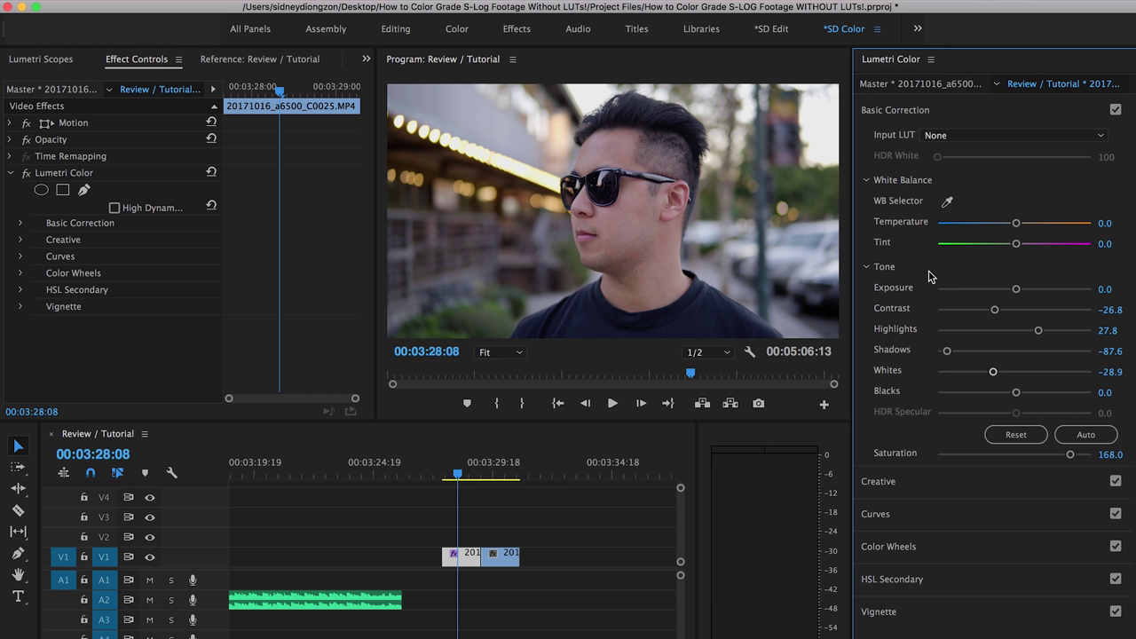
drag(1016, 223, 1021, 228)
drag(1020, 228, 1011, 230)
drag(1009, 310, 1040, 318)
key(super+z)
key(super+z)
click(26, 174)
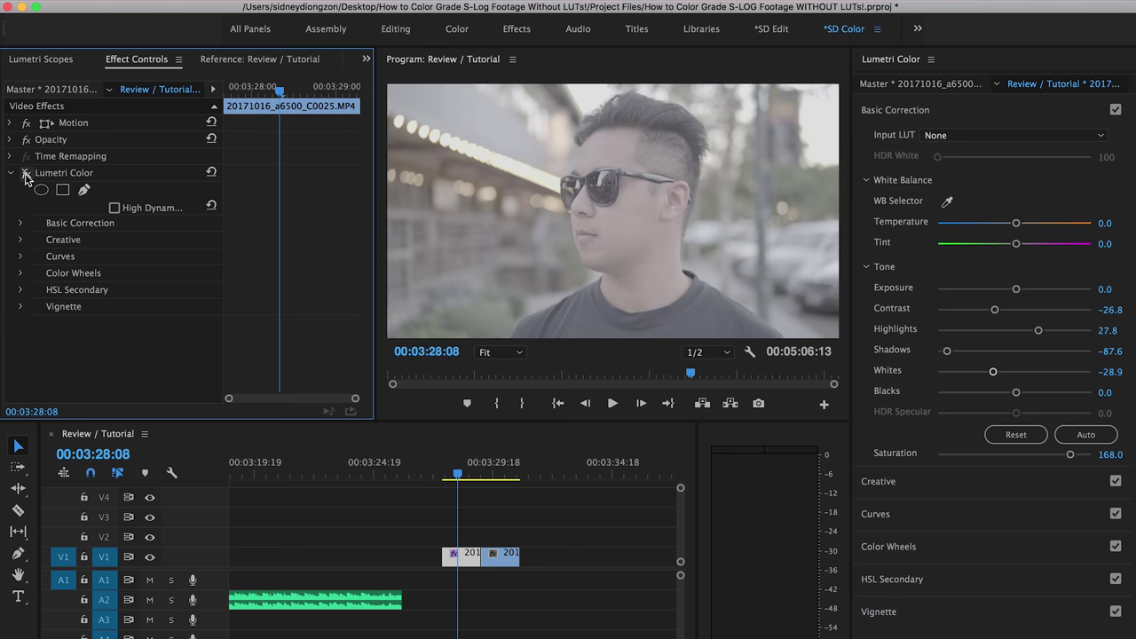
click(25, 174)
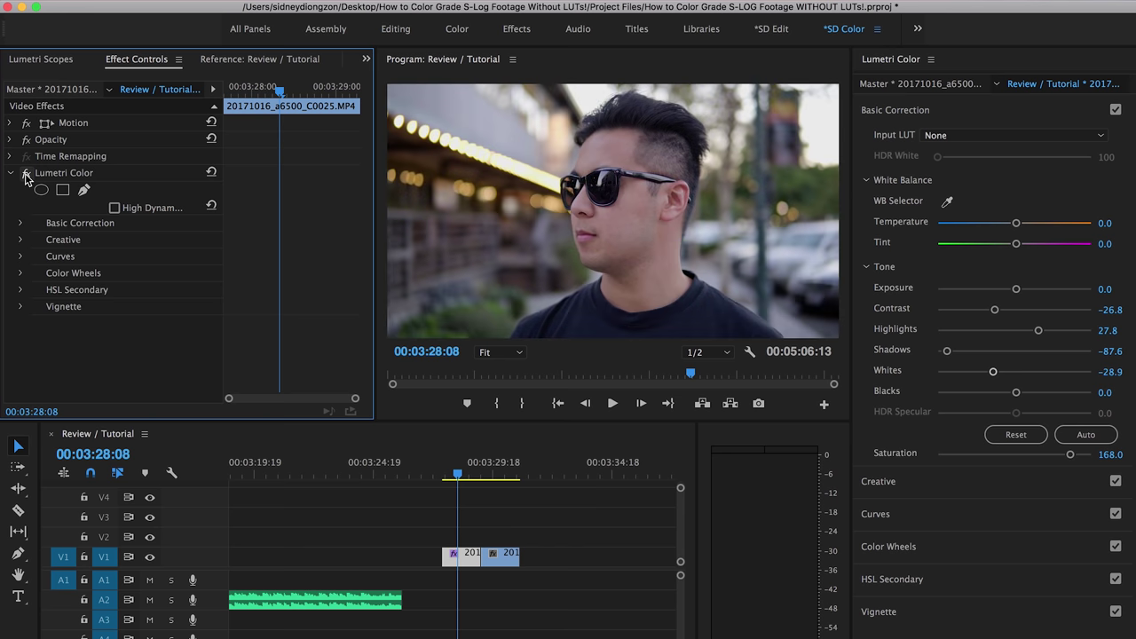